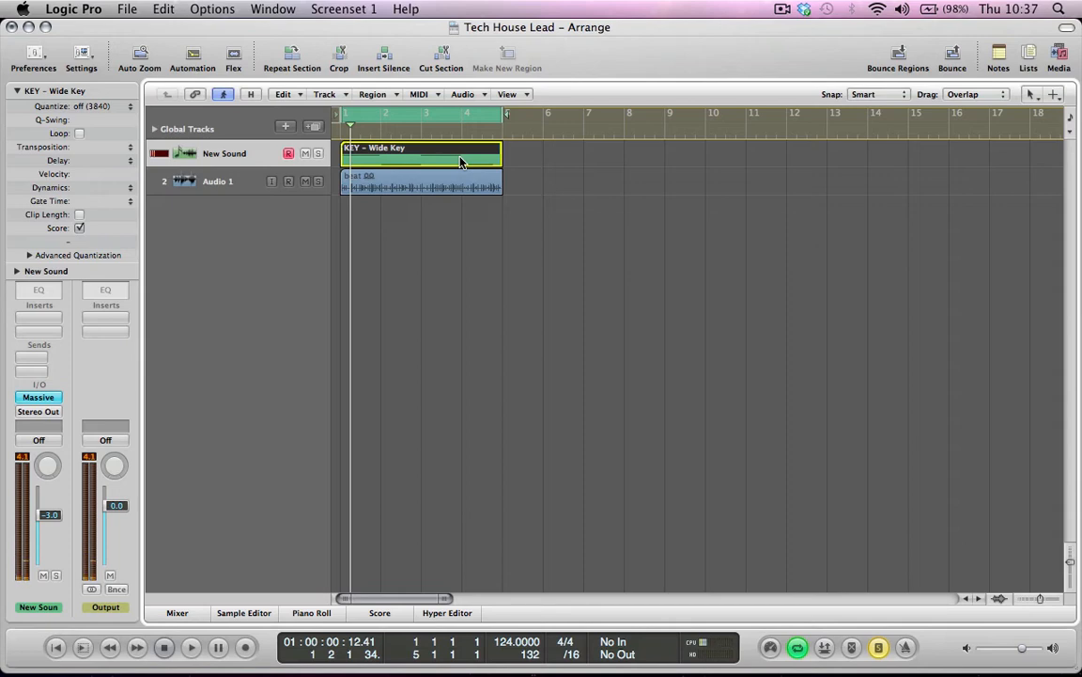
# Review the notes of the KEY - Wide Key region and start a new blank sound in Massive.
pyautogui.press('super+6')
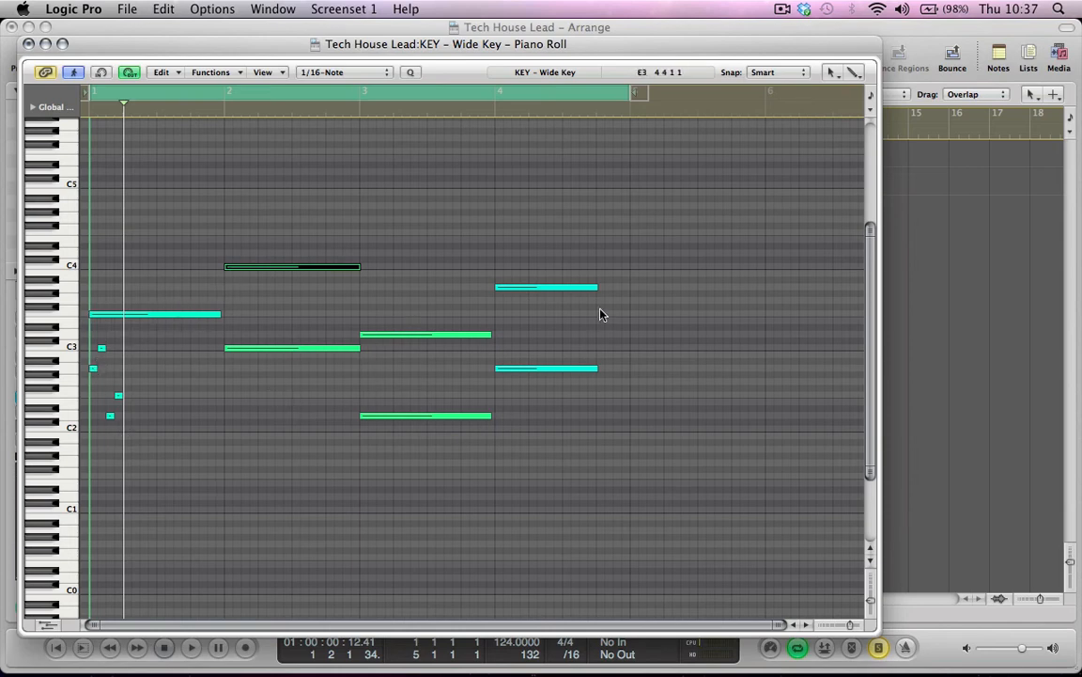
pyautogui.press('super+w')
pyautogui.press('v')
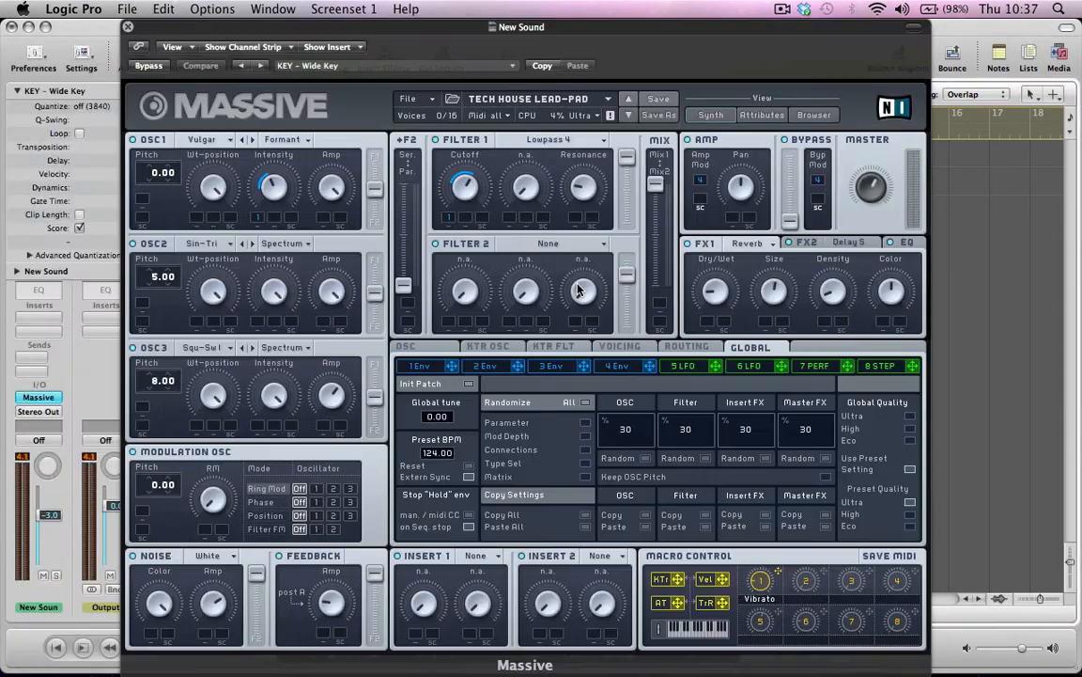
pyautogui.click(413, 99)
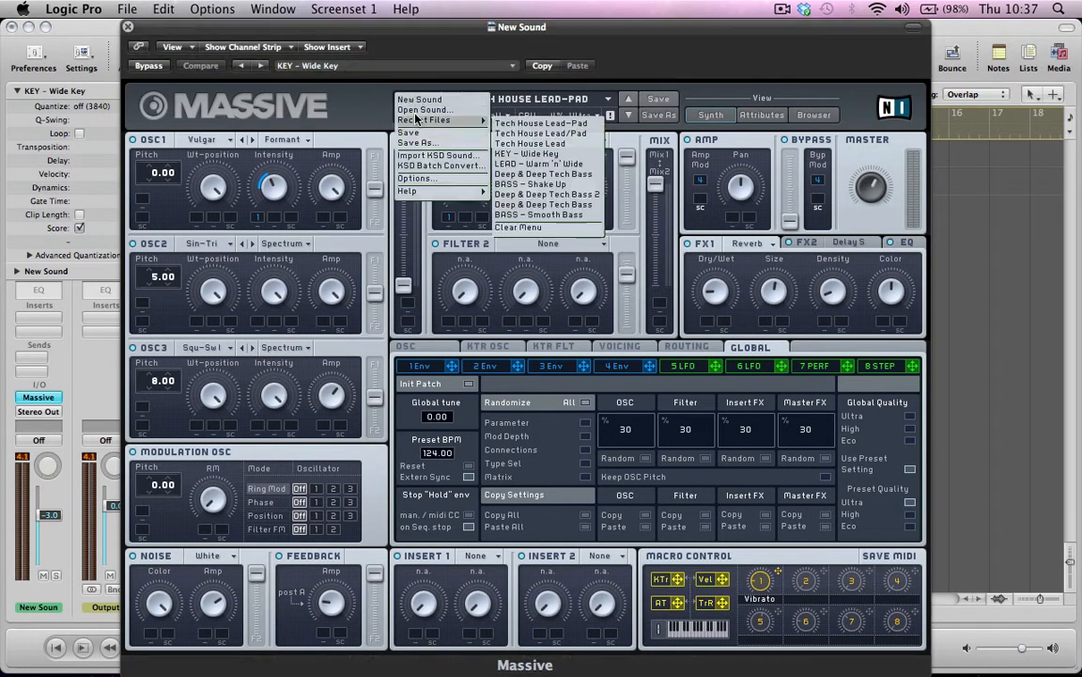
pyautogui.click(416, 100)
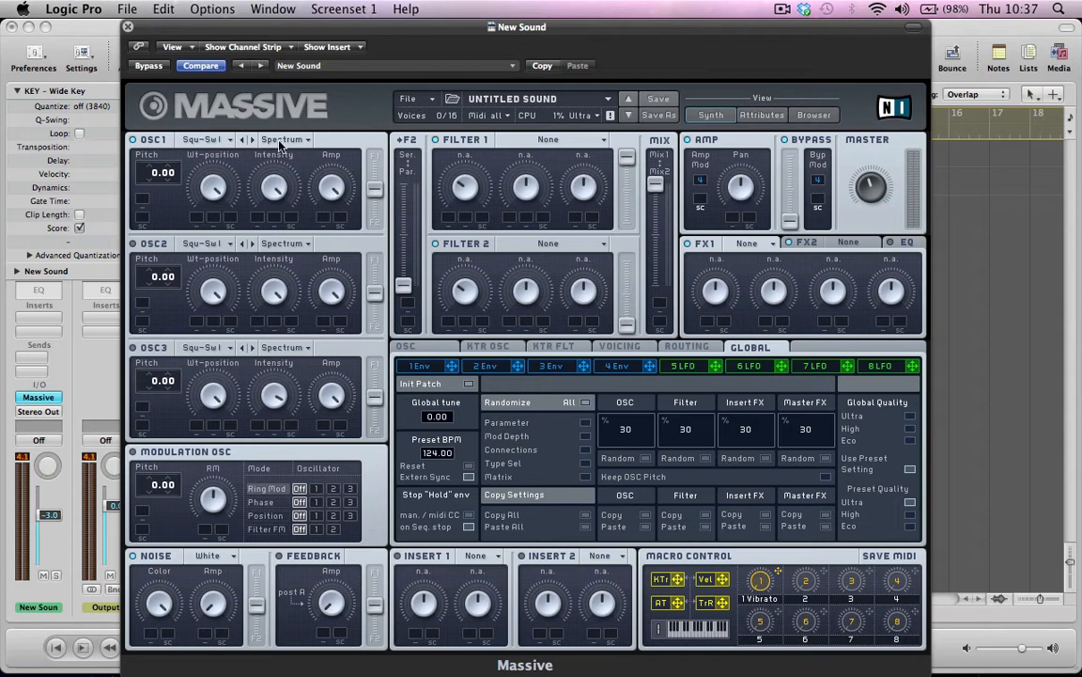
# Set oscillator 1 to the Vulgar wavetable in Formant mode.
pyautogui.click(201, 139)
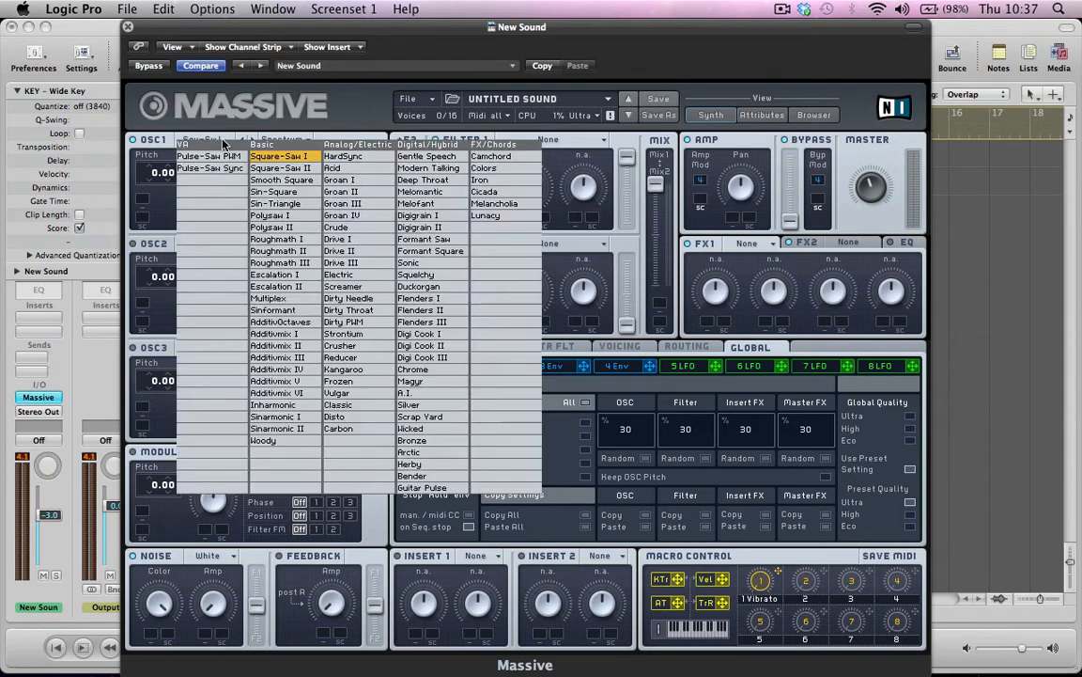
pyautogui.click(337, 393)
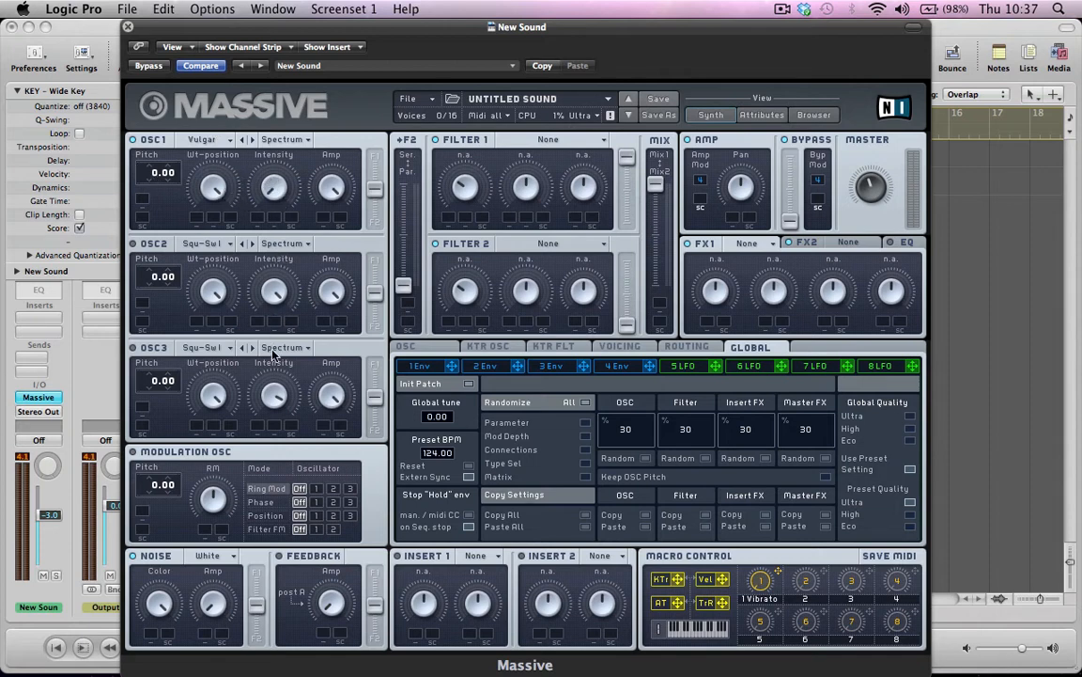
pyautogui.click(282, 139)
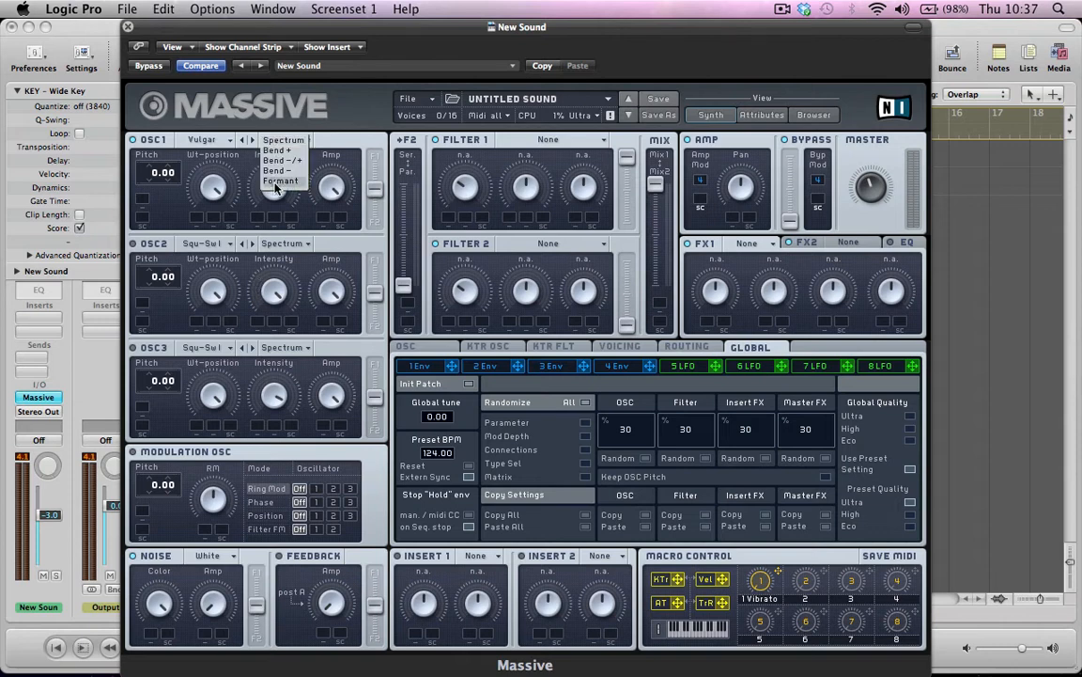
pyautogui.click(276, 182)
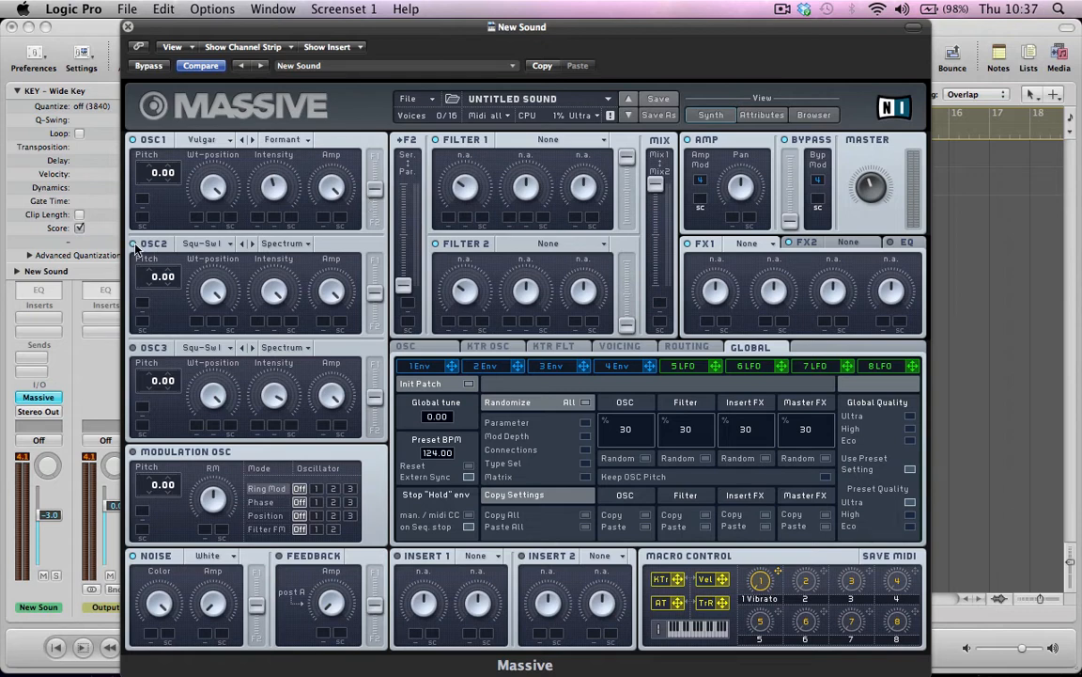
# Set oscillator 2 to the Sin-Triangle wavetable at pitch 5.00 and tune oscillator 3 to pitch 8.00.
pyautogui.moveTo(155, 275); pyautogui.dragTo(159, 269)
pyautogui.click(202, 244)
pyautogui.click(278, 307)
pyautogui.moveTo(160, 380); pyautogui.dragTo(162, 373)
# Set Filter 1 to Lowpass 4, with the cutoff slightly above the middle and the resonance lowered.
pyautogui.click(512, 140)
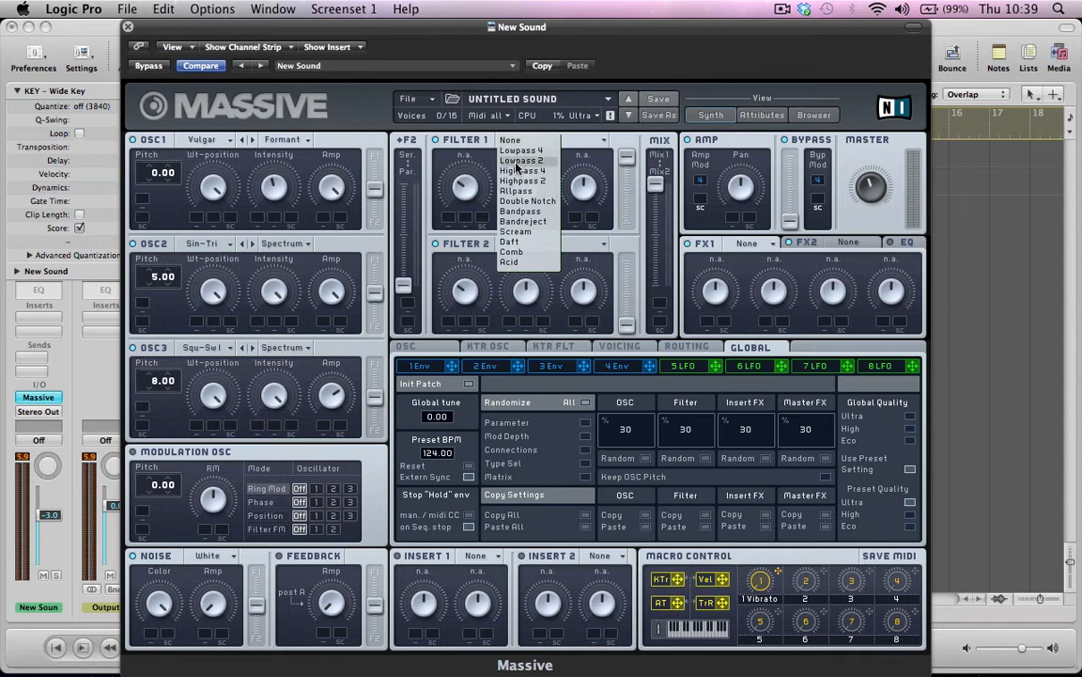
pyautogui.click(519, 153)
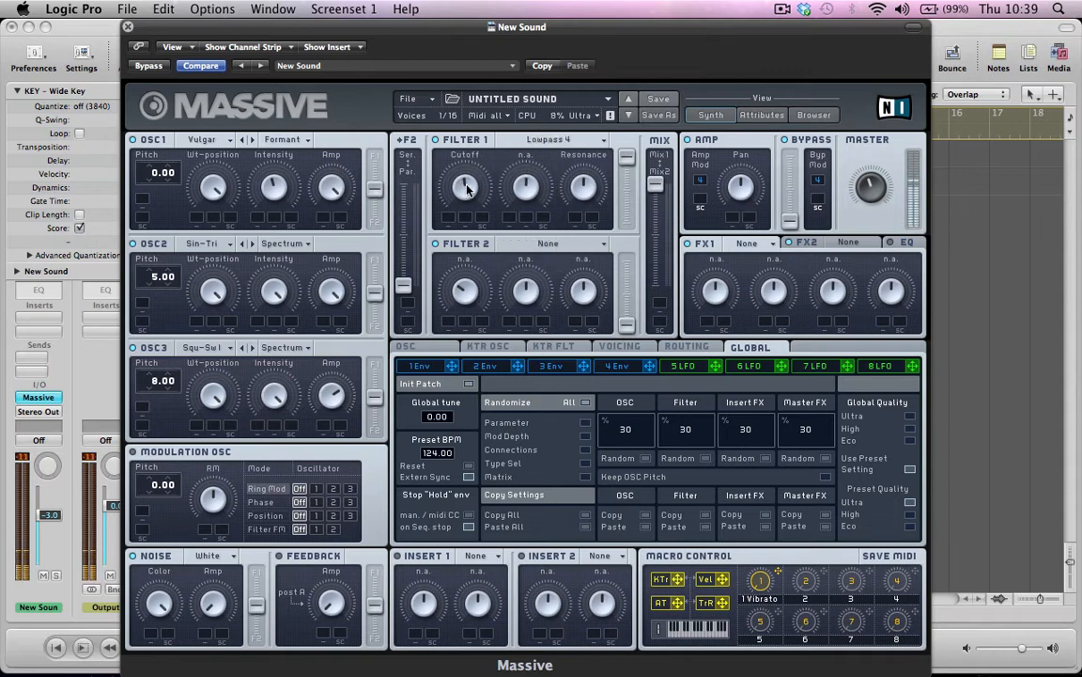
pyautogui.moveTo(466, 187); pyautogui.dragTo(468, 183)
pyautogui.moveTo(571, 196); pyautogui.dragTo(580, 242)
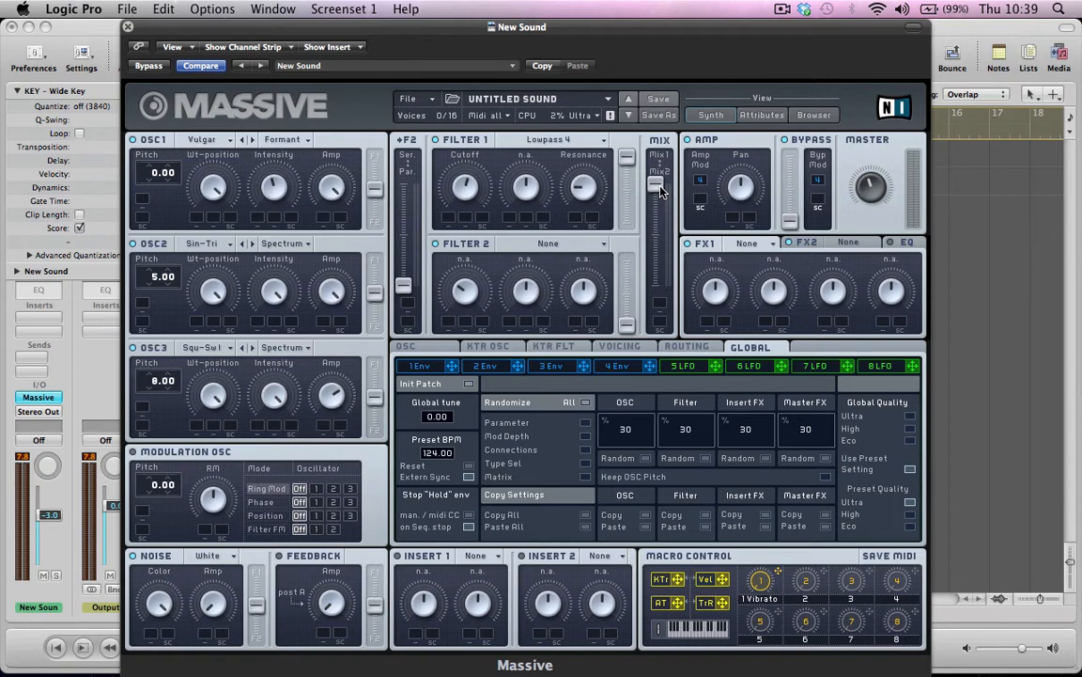
# Shape envelope 1 with a shorter attack and a decay level just above zero.
pyautogui.click(420, 367)
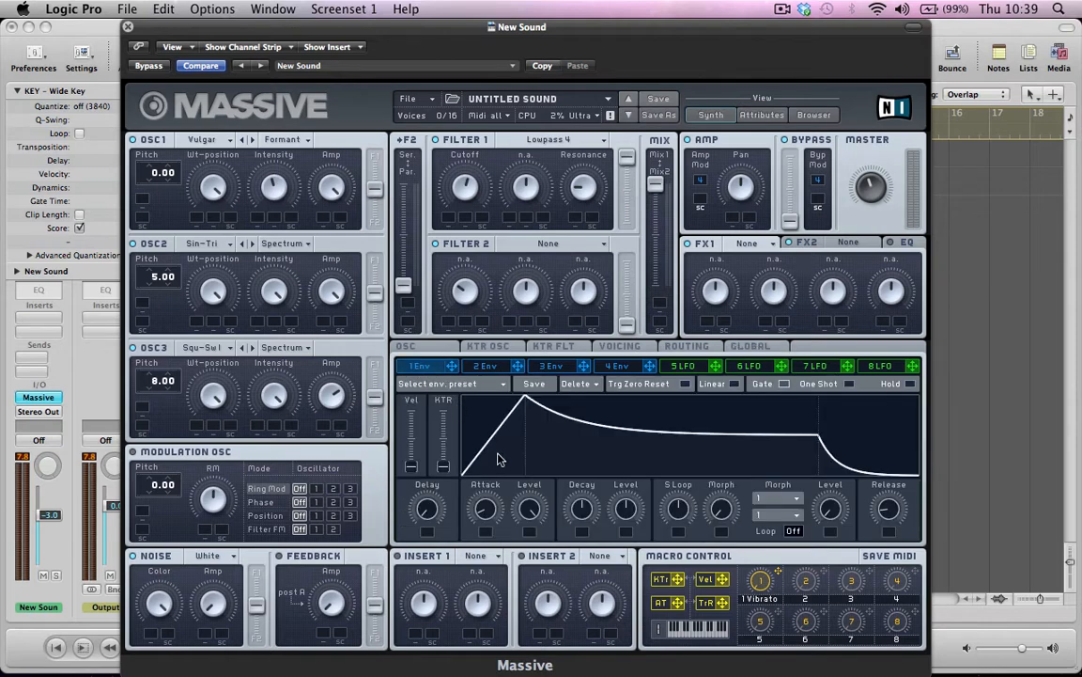
pyautogui.moveTo(622, 516); pyautogui.dragTo(565, 522)
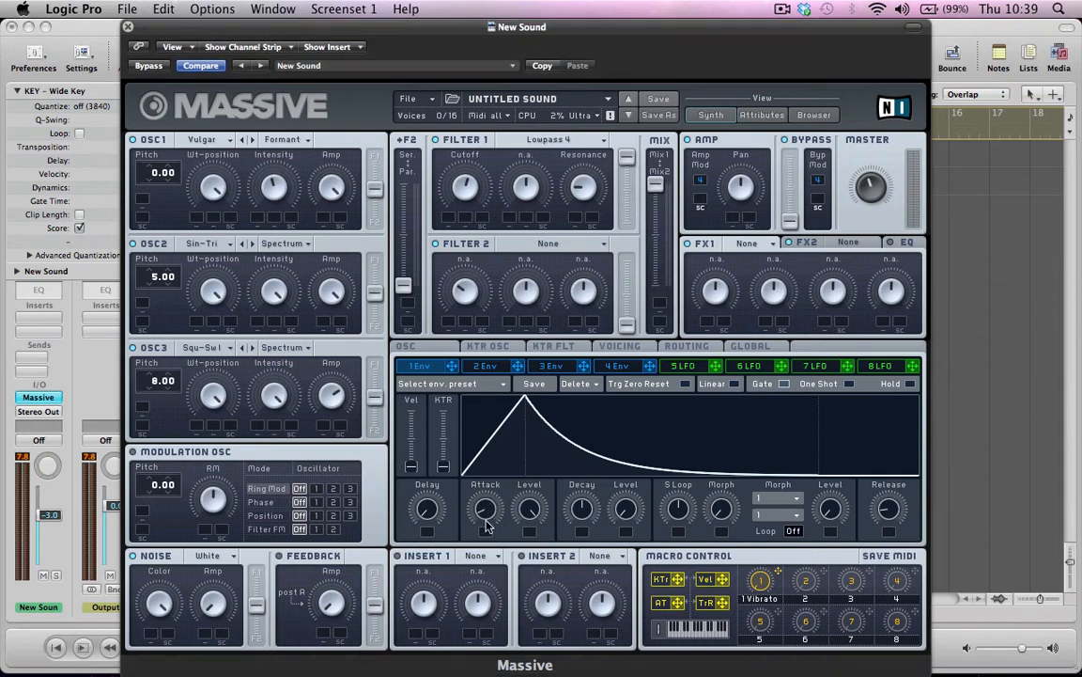
pyautogui.moveTo(485, 509); pyautogui.dragTo(489, 541)
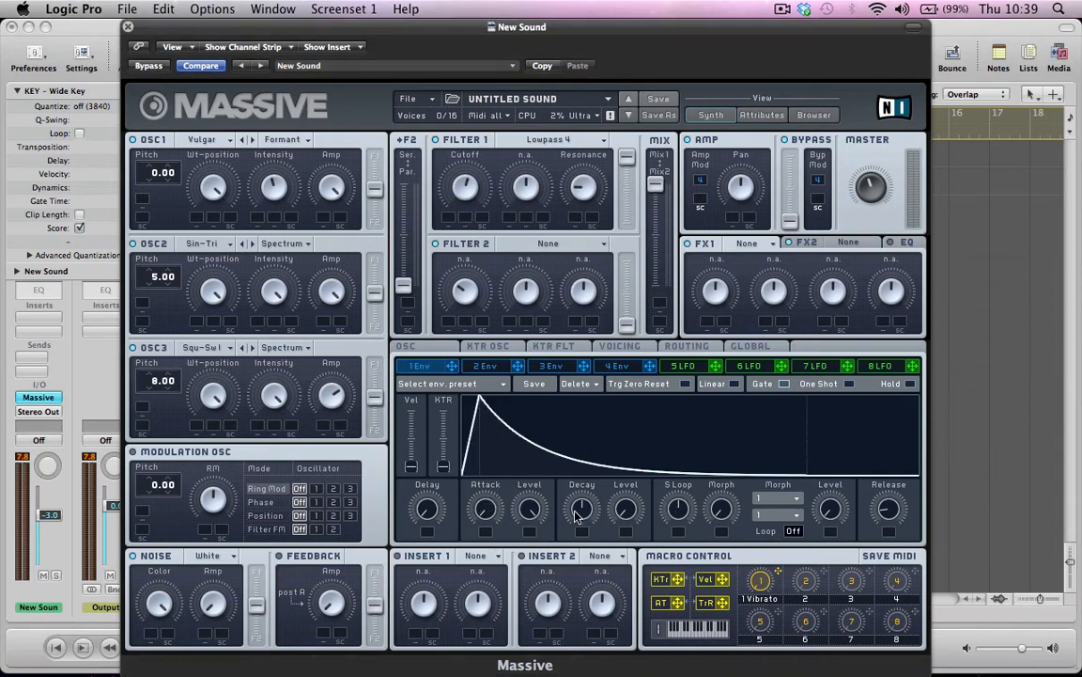
pyautogui.moveTo(576, 514); pyautogui.dragTo(630, 505)
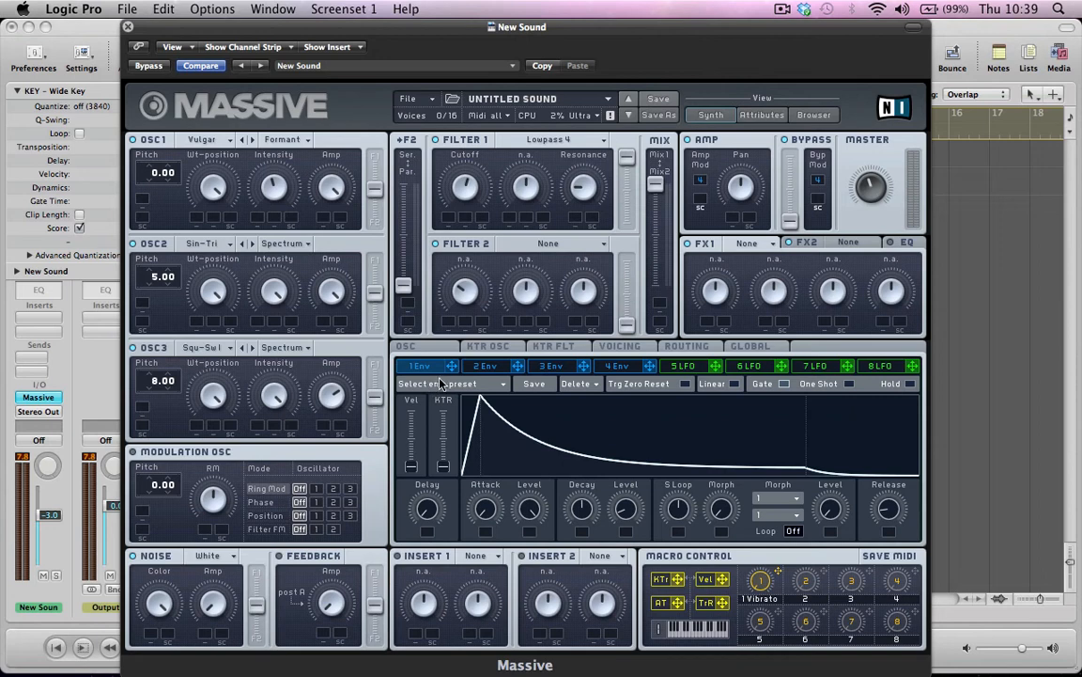
# Assign envelope 1 to modulate Filter 1's cutoff and oscillator 1's intensity.
pyautogui.moveTo(450, 373)
pyautogui.mouseDown()
pyautogui.moveTo(424, 186)
pyautogui.moveTo(451, 219)
pyautogui.moveTo(449, 261)
pyautogui.mouseUp()
pyautogui.click(258, 216)
pyautogui.moveTo(278, 195); pyautogui.dragTo(283, 182)
# Shape envelope 4 with a slightly longer attack and a decay level of zero.
pyautogui.click(618, 365)
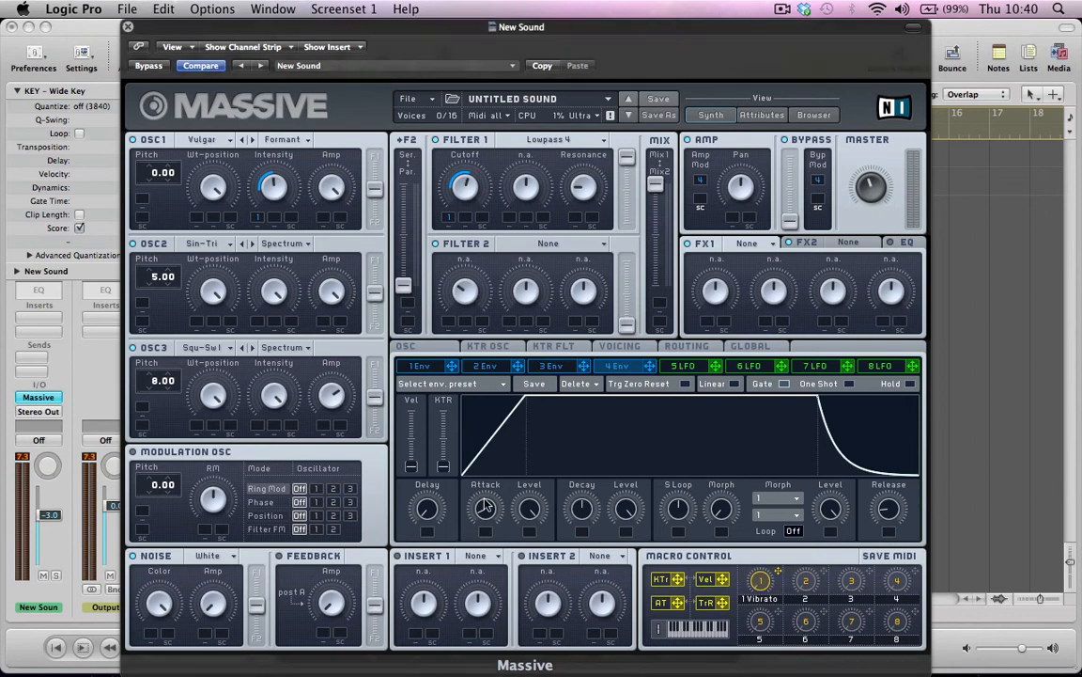
pyautogui.moveTo(484, 508)
pyautogui.mouseDown()
pyautogui.moveTo(493, 528)
pyautogui.moveTo(486, 505)
pyautogui.mouseUp()
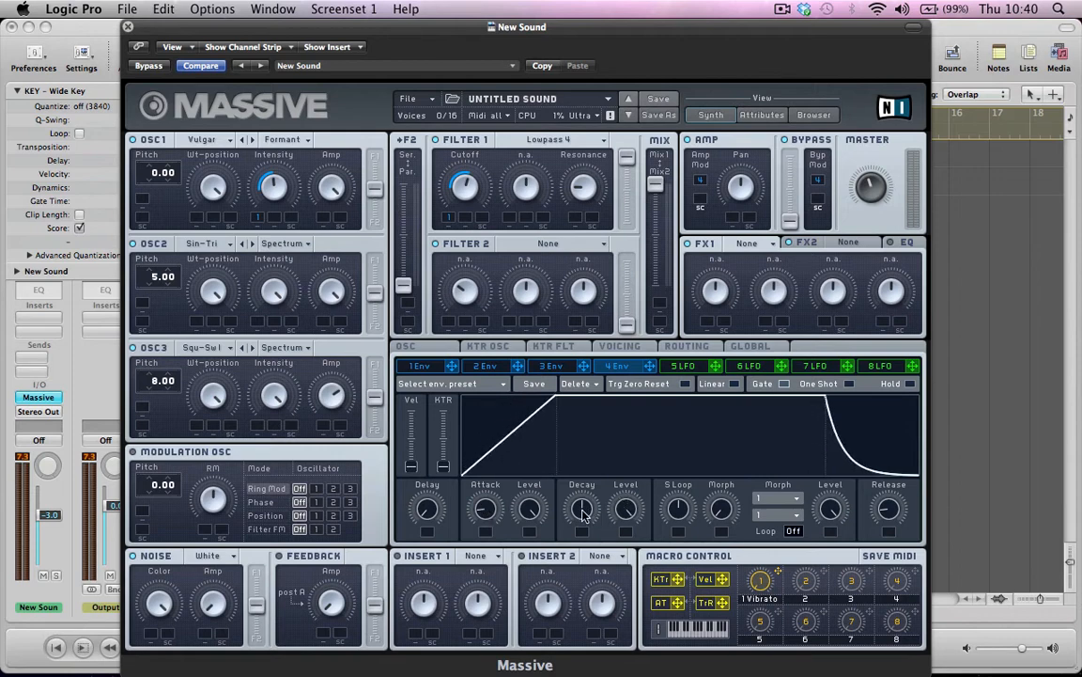
pyautogui.moveTo(578, 508); pyautogui.dragTo(585, 596)
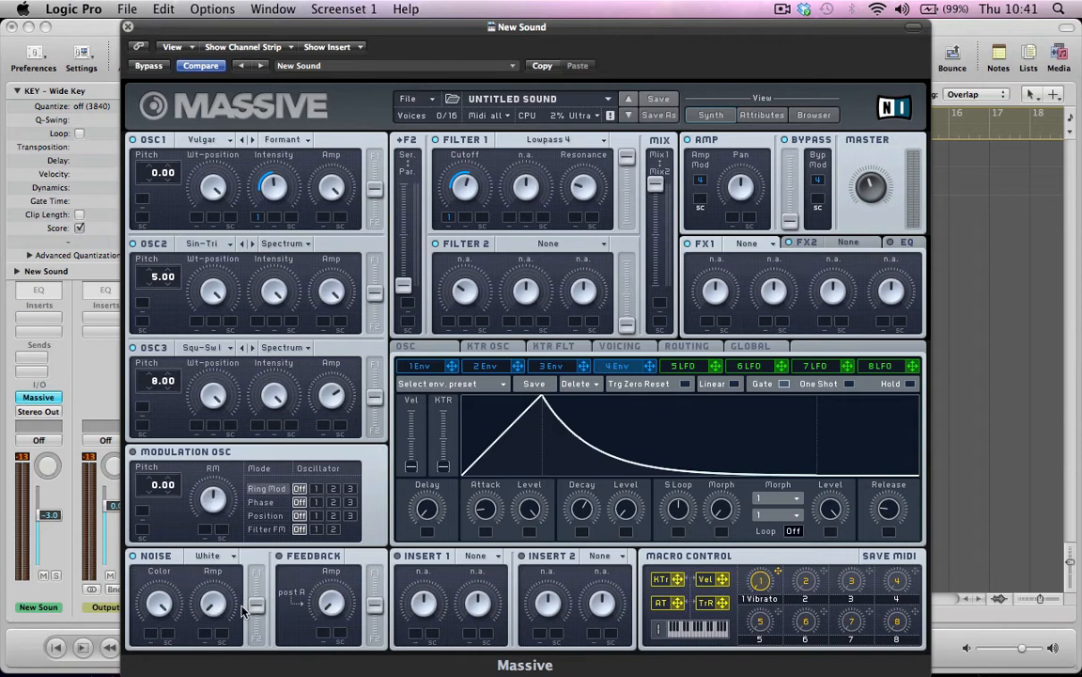
# Route the white noise fully to Filter 1 and raise its amp level.
pyautogui.moveTo(255, 608); pyautogui.dragTo(231, 491)
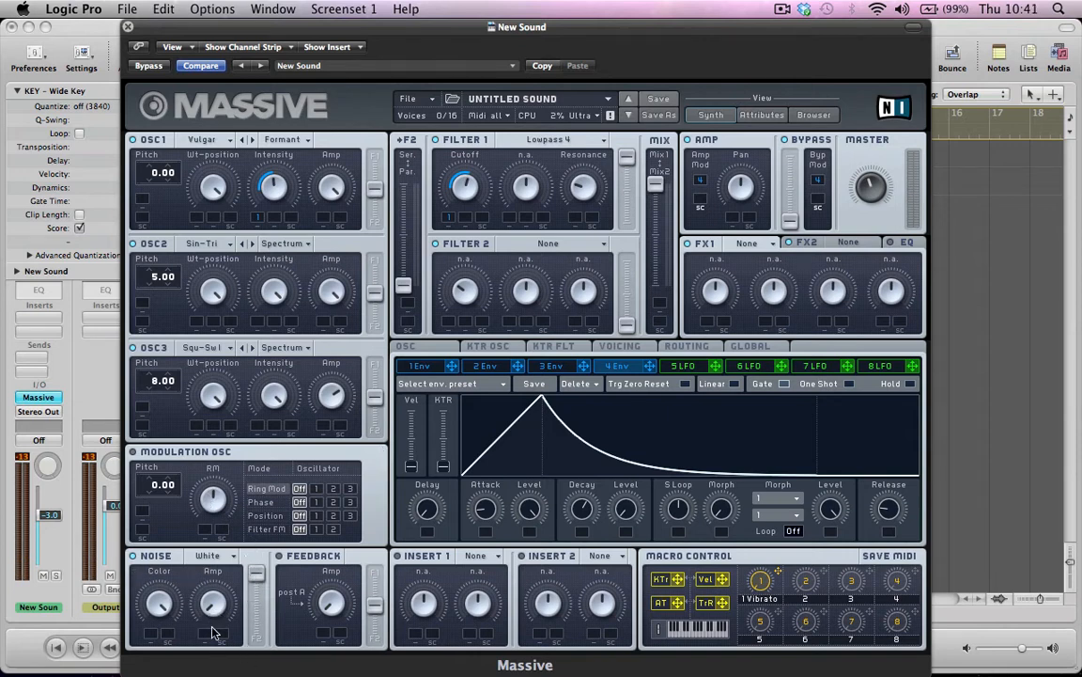
pyautogui.moveTo(214, 616); pyautogui.dragTo(203, 541)
# Load Delay Synced as the second master effect and adjust its left and right delay timing.
pyautogui.click(846, 246)
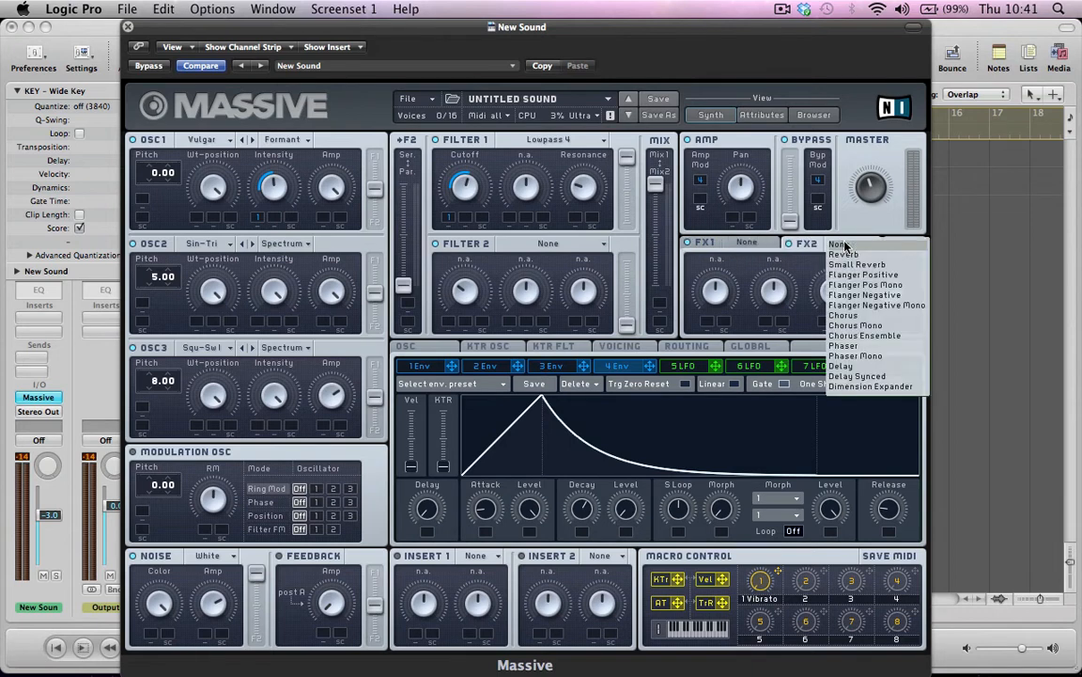
pyautogui.click(850, 377)
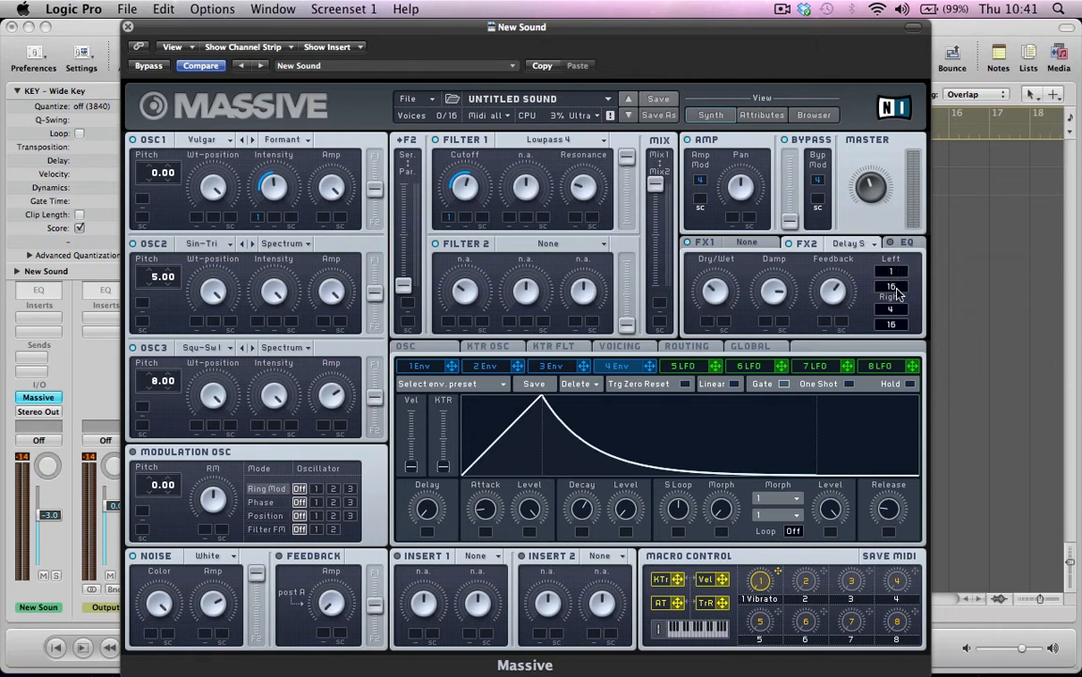
pyautogui.moveTo(896, 287); pyautogui.dragTo(895, 296)
pyautogui.moveTo(896, 342); pyautogui.dragTo(898, 348)
# Load Reverb as the first master effect and reduce its dry/wet and size amounts.
pyautogui.click(758, 243)
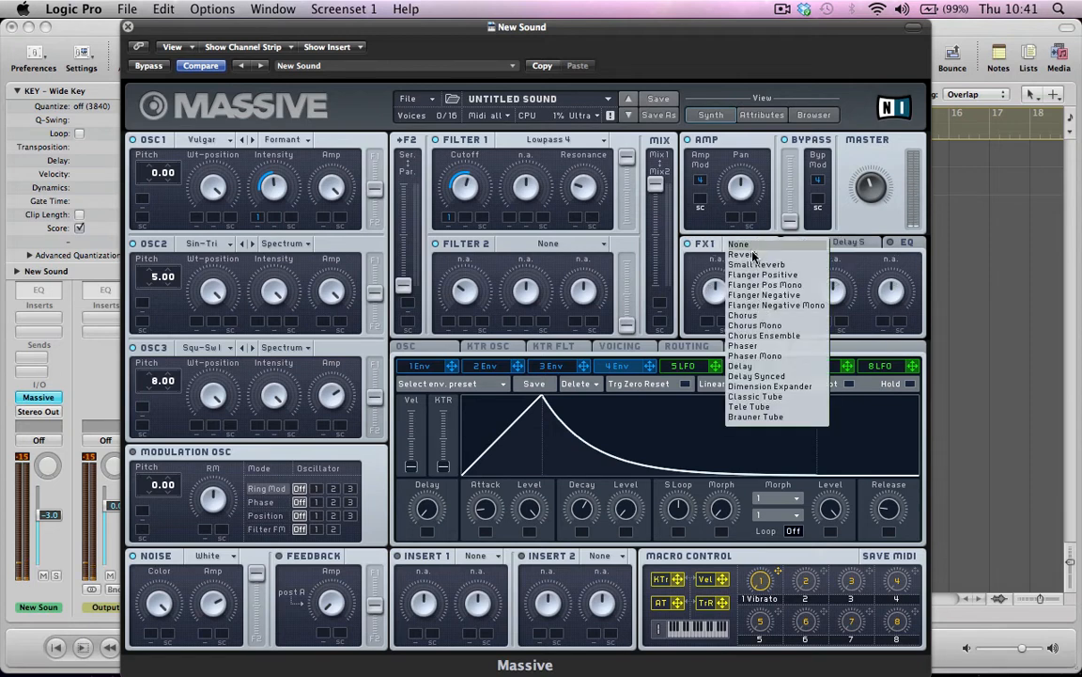
pyautogui.click(749, 253)
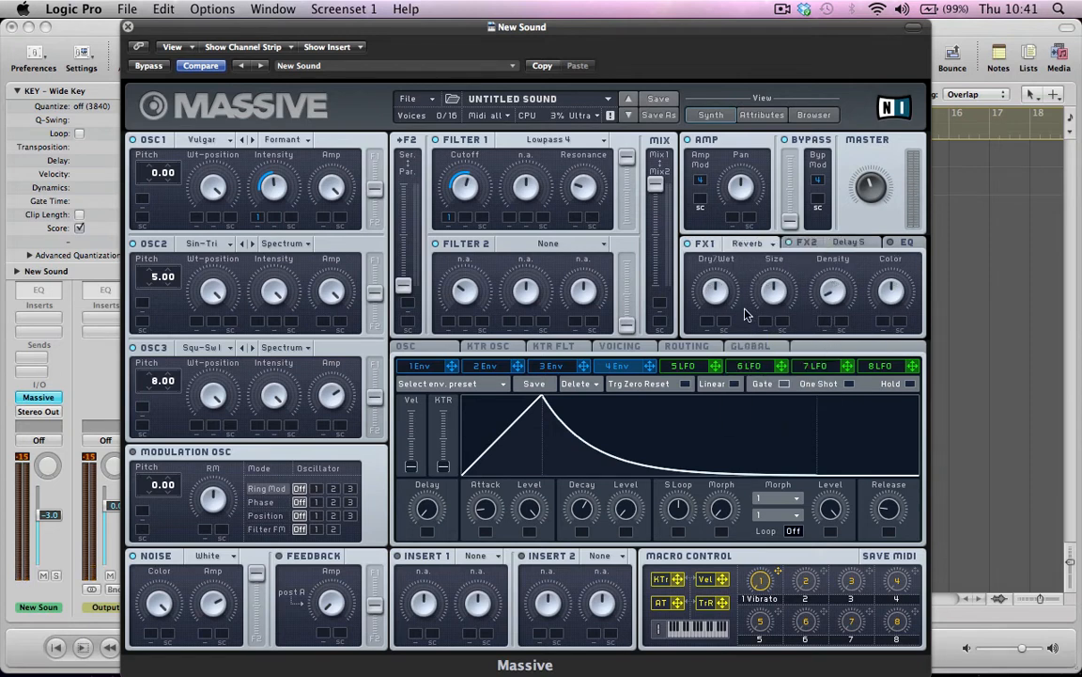
pyautogui.moveTo(776, 297); pyautogui.dragTo(777, 334)
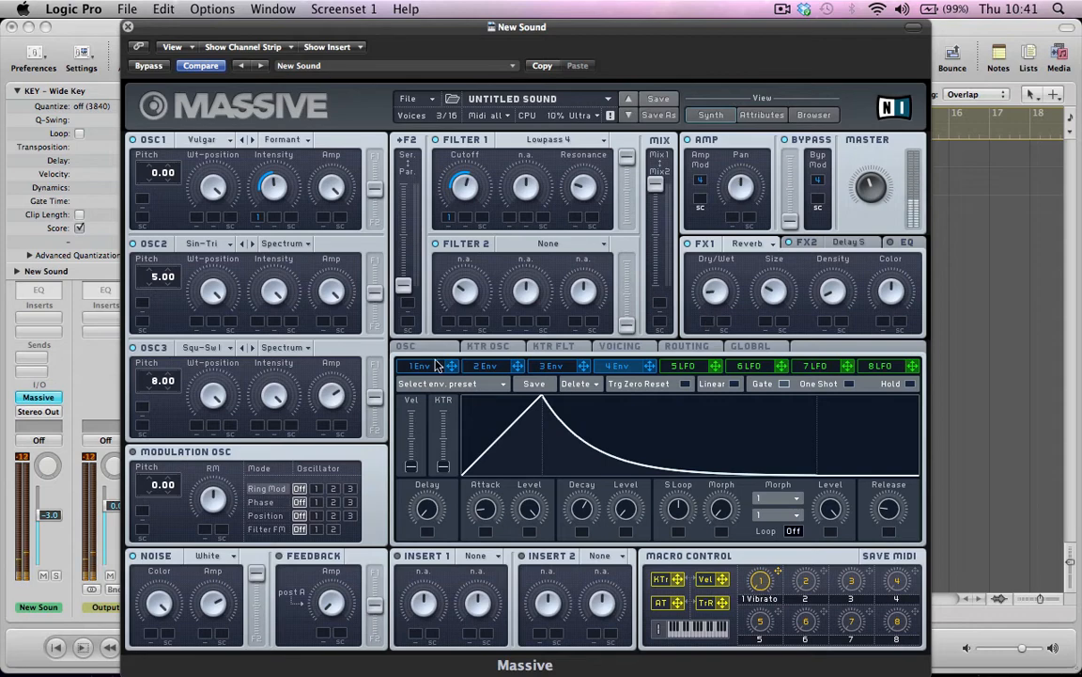
# Set the unisono voices to 2 and enable the Pitch Cutoff and Pan Position spreads in the voicing settings.
pyautogui.click(624, 346)
pyautogui.click(632, 348)
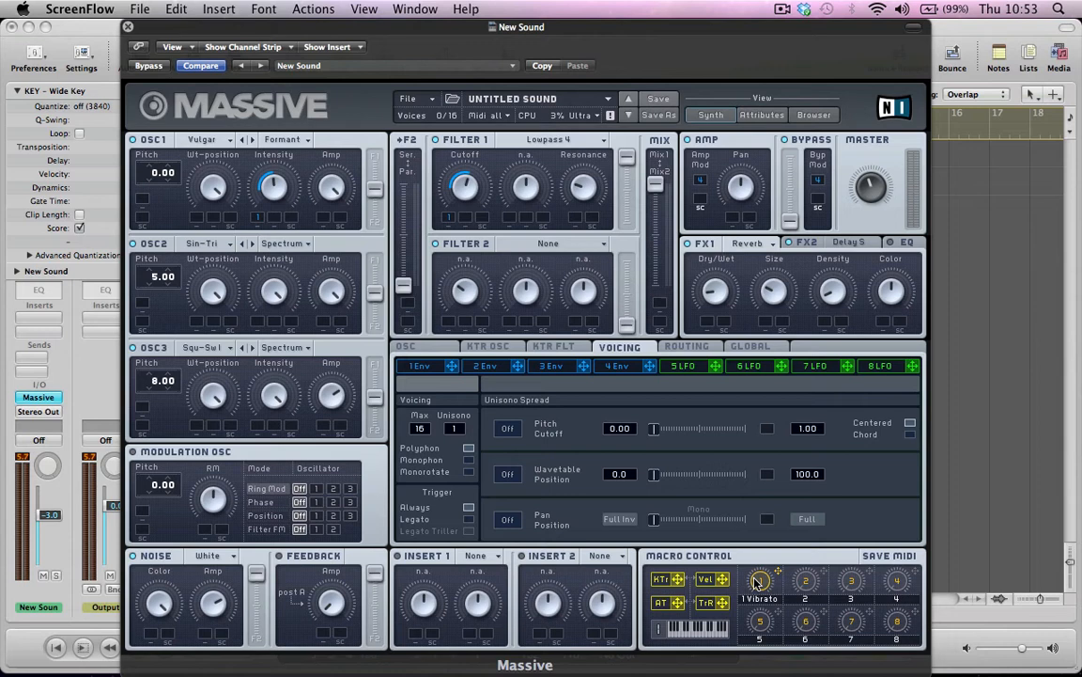
pyautogui.click(757, 584)
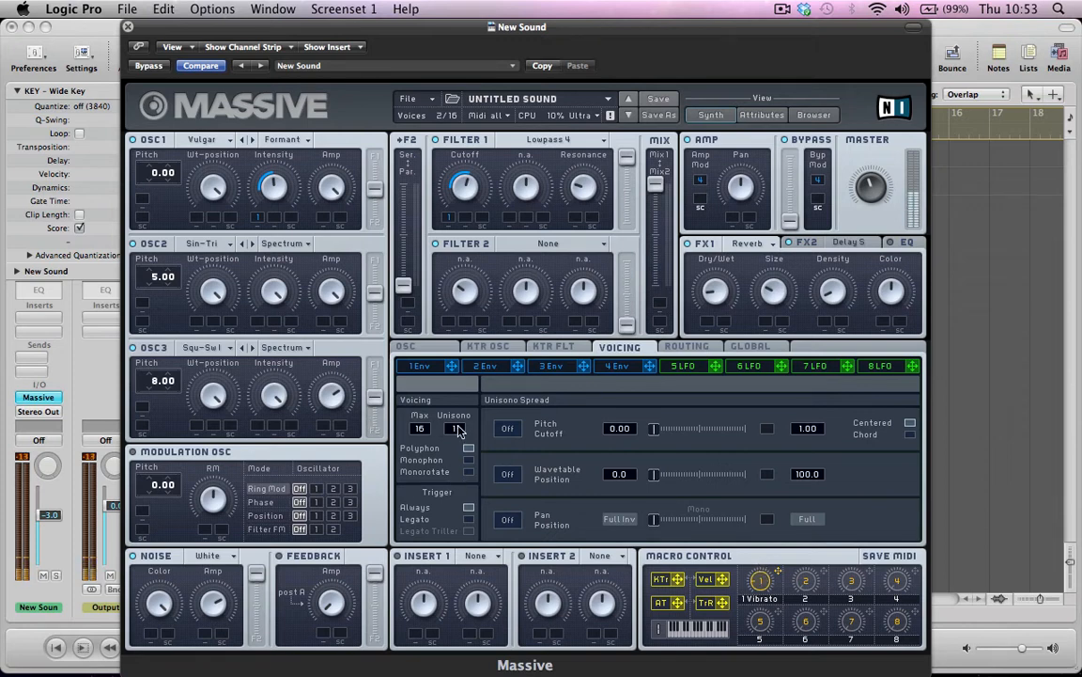
pyautogui.moveTo(458, 430); pyautogui.dragTo(458, 422)
pyautogui.click(507, 427)
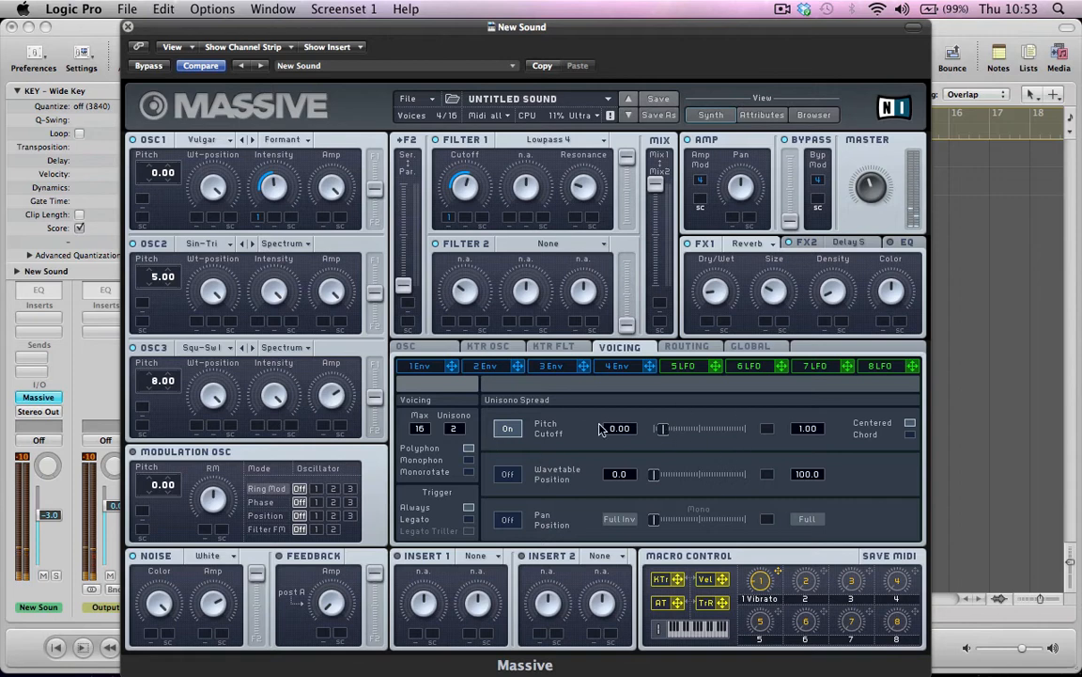
pyautogui.click(509, 520)
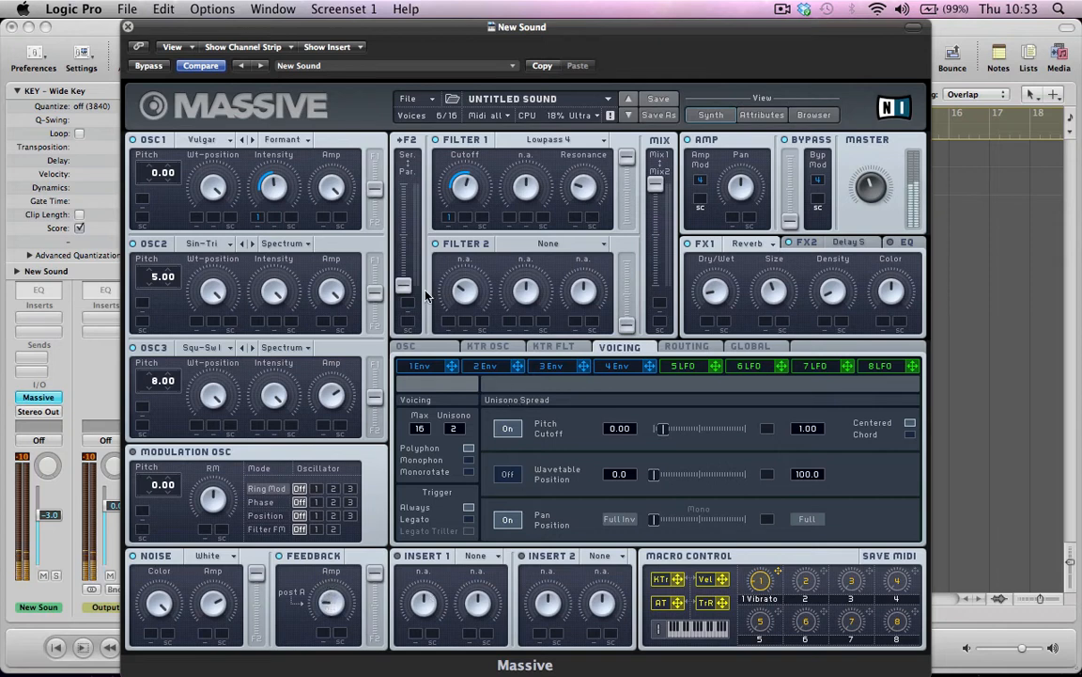
pyautogui.click(425, 346)
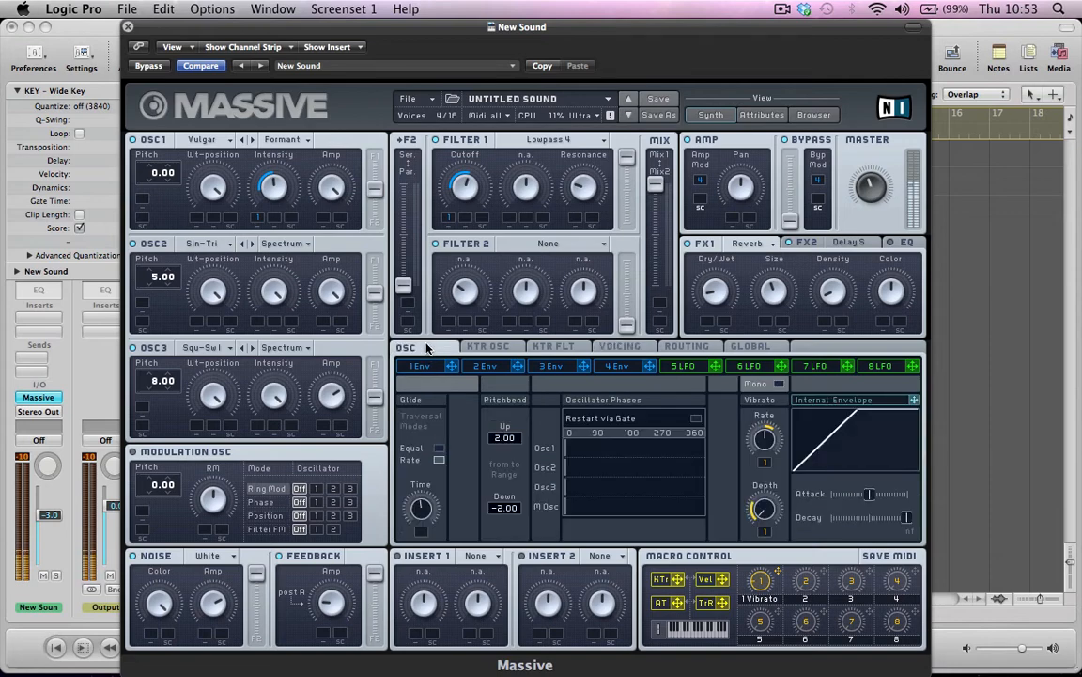
pyautogui.click(610, 346)
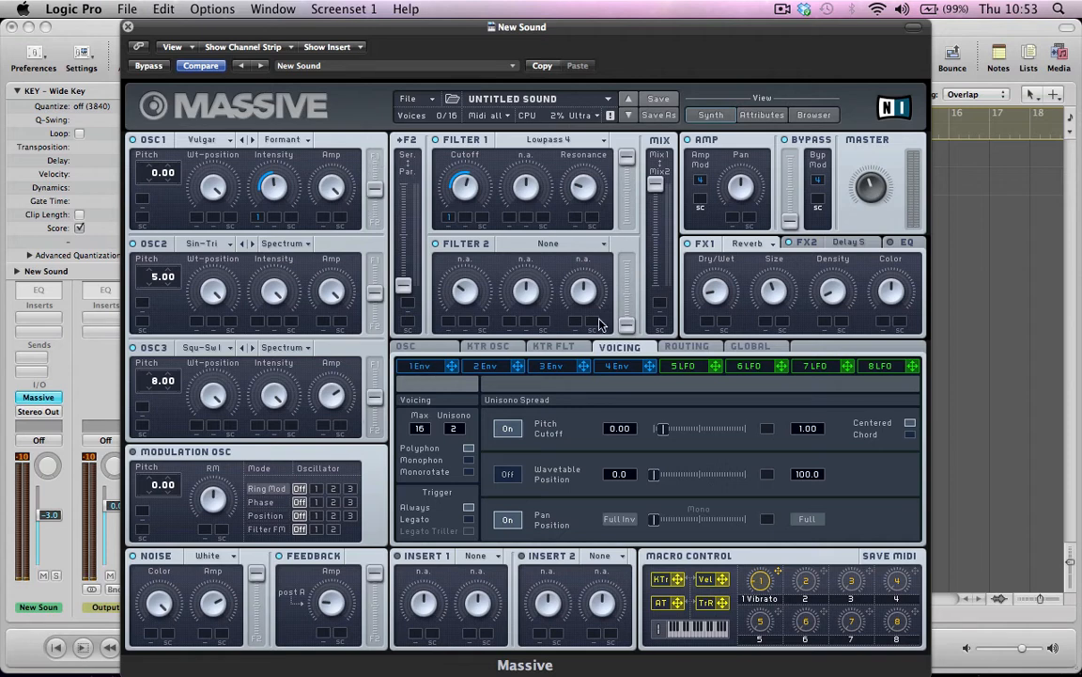
# Raise Filter 2's output level and shift the filter mix partway toward Mix2, fine-tuning Filter 1's cutoff.
pyautogui.moveTo(622, 325); pyautogui.dragTo(528, 249)
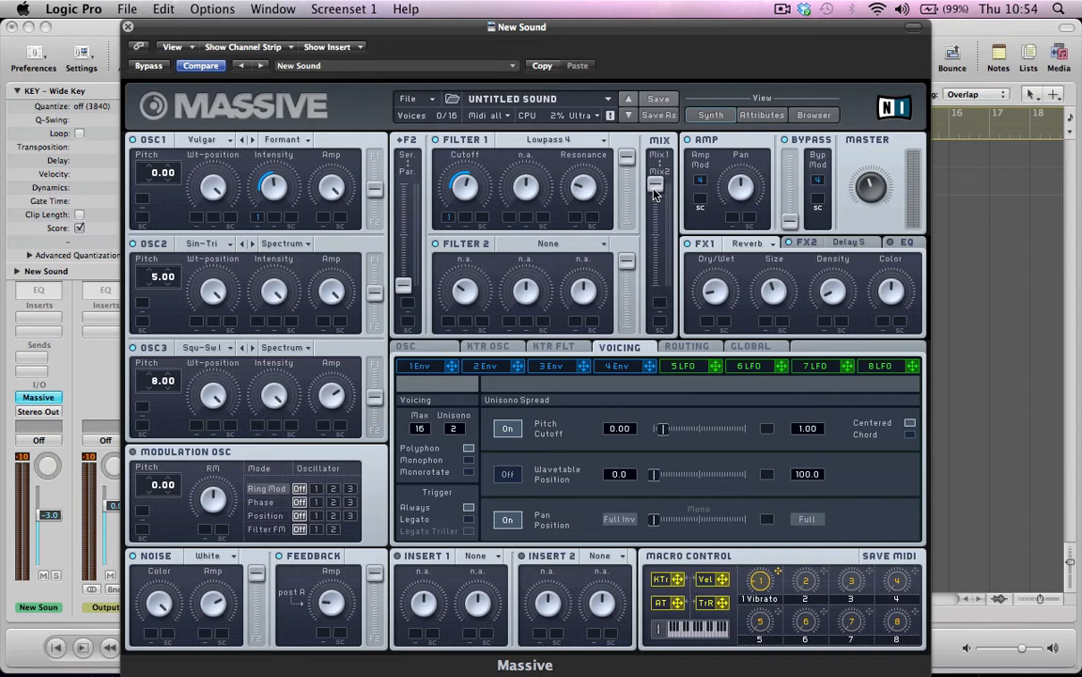
pyautogui.moveTo(655, 191)
pyautogui.mouseDown()
pyautogui.moveTo(655, 313)
pyautogui.moveTo(651, 160)
pyautogui.moveTo(658, 305)
pyautogui.moveTo(656, 204)
pyautogui.mouseUp()
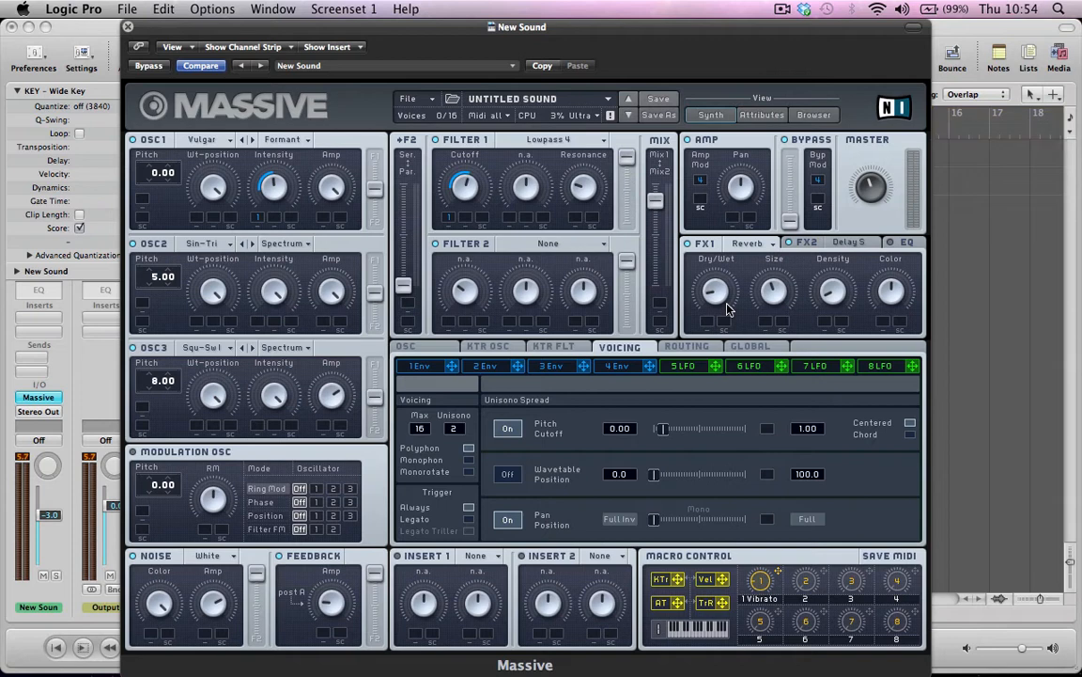
pyautogui.moveTo(663, 205); pyautogui.dragTo(663, 192)
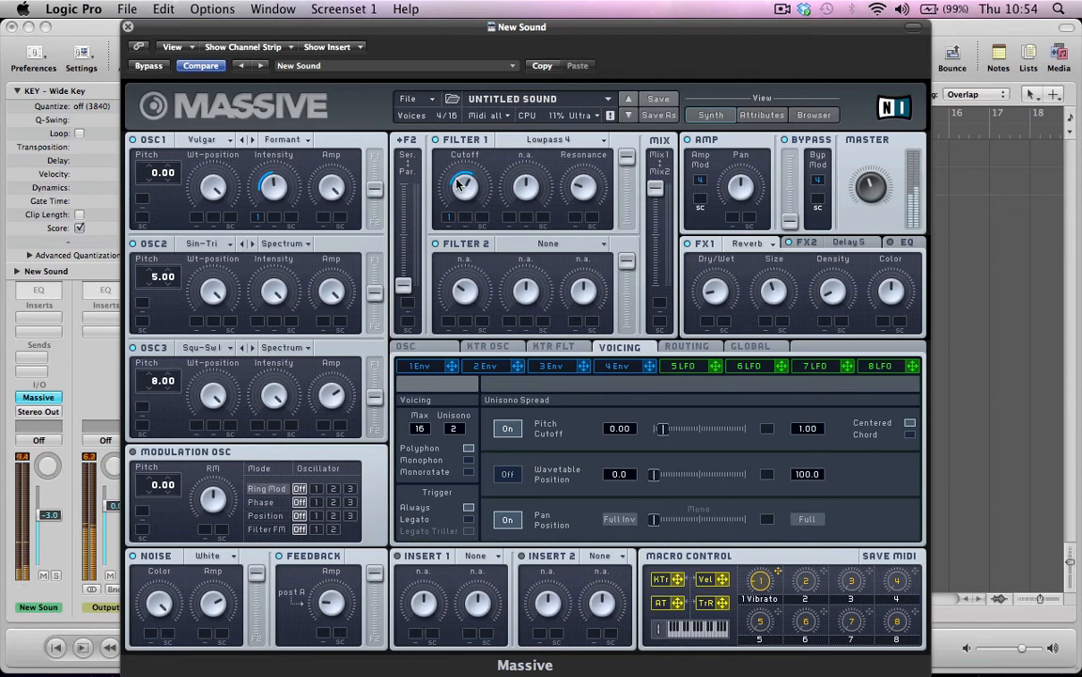
pyautogui.moveTo(459, 174); pyautogui.dragTo(457, 187)
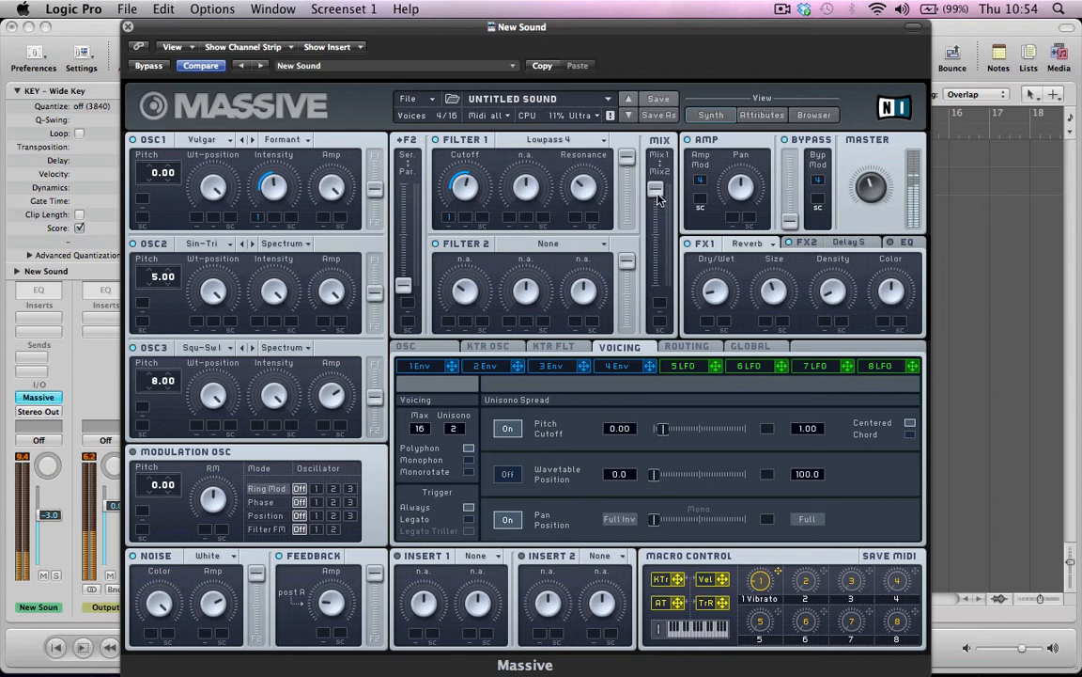
pyautogui.moveTo(657, 196); pyautogui.dragTo(661, 227)
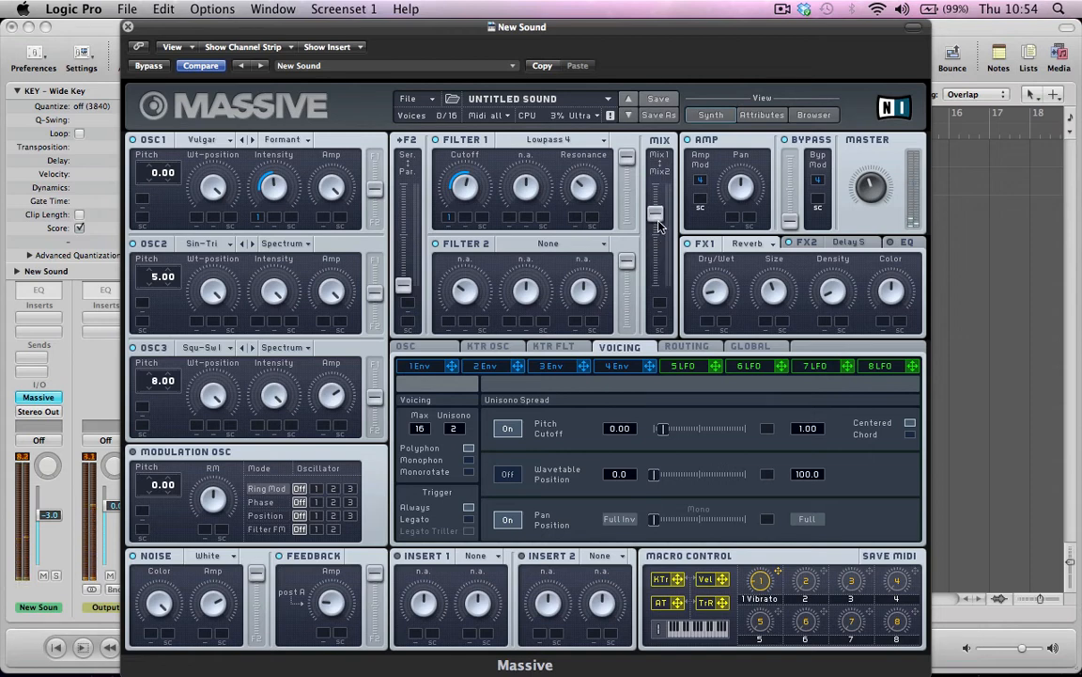